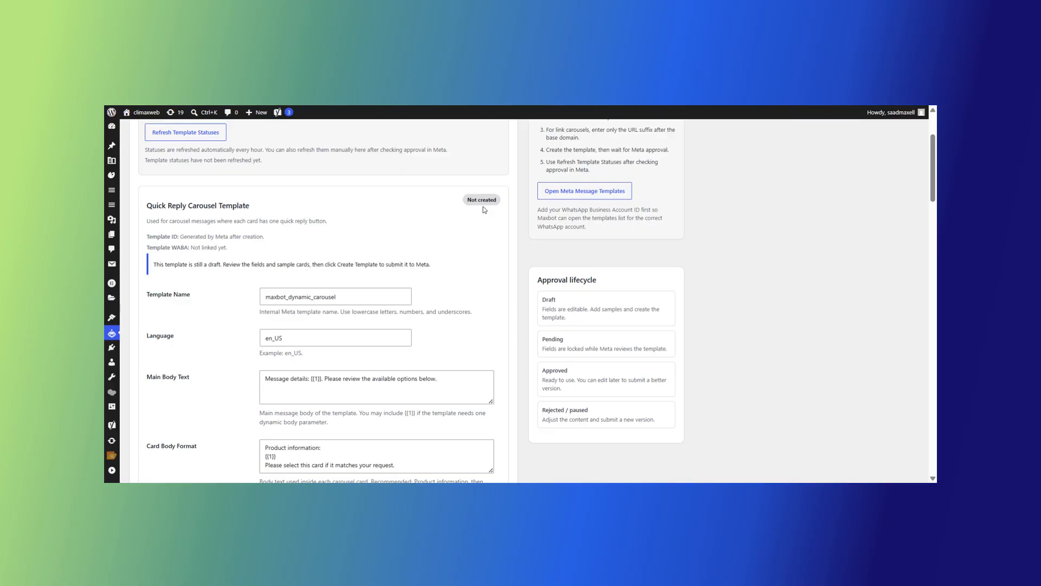
# Step: Review the carousel template's Template Name and Main Body Text fields
pyautogui.scroll(-2, 484, 210)
pyautogui.click(352, 188)
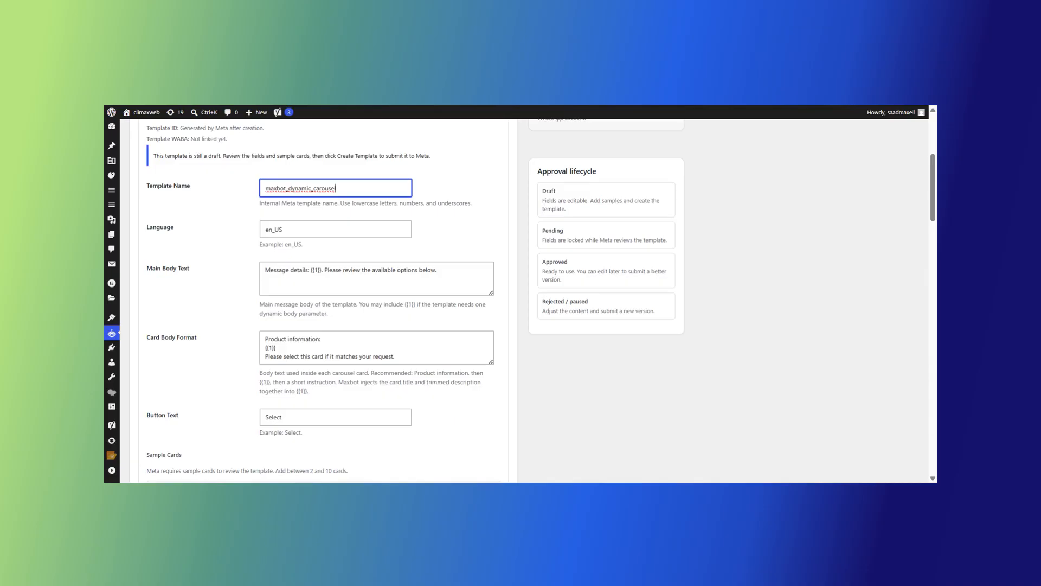
pyautogui.click(439, 271)
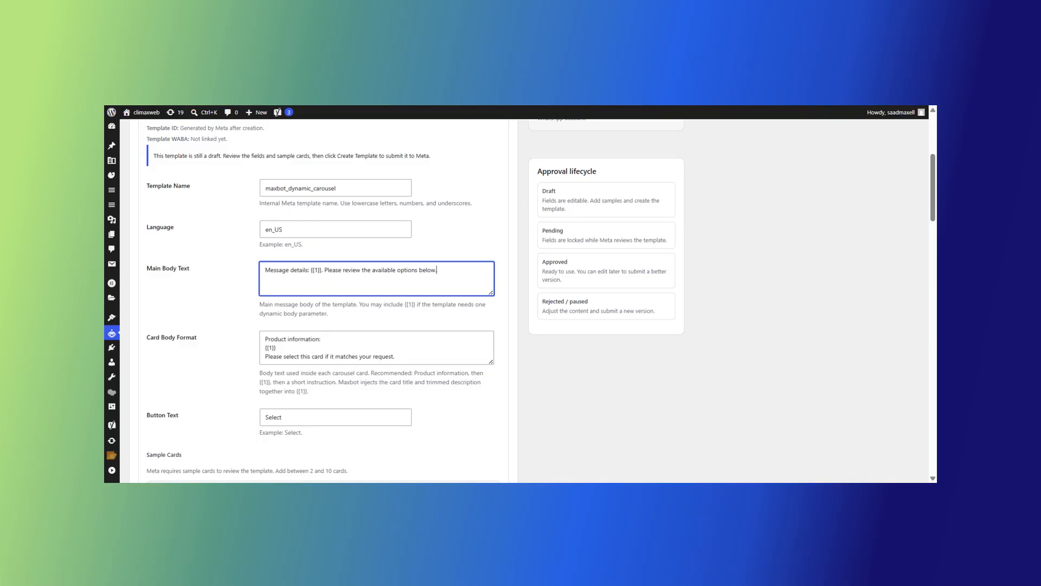
pyautogui.scroll(-6, 325, 299)
pyautogui.moveTo(306, 145); pyautogui.dragTo(374, 148)
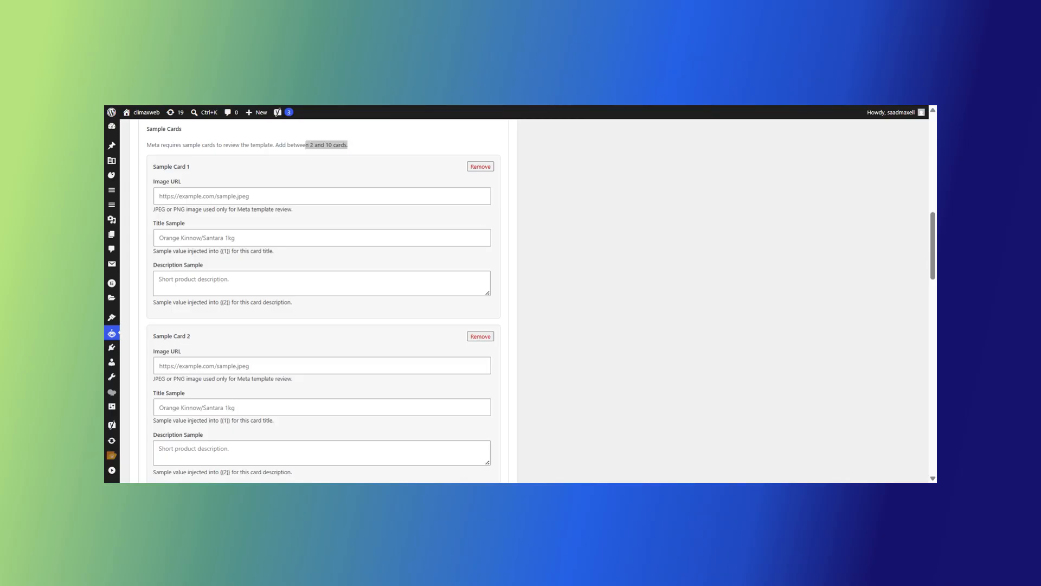
# Step: Fill Card 1 with its image URL, title 'Point of Sale for Ticketing System' and description
pyautogui.click(322, 196)
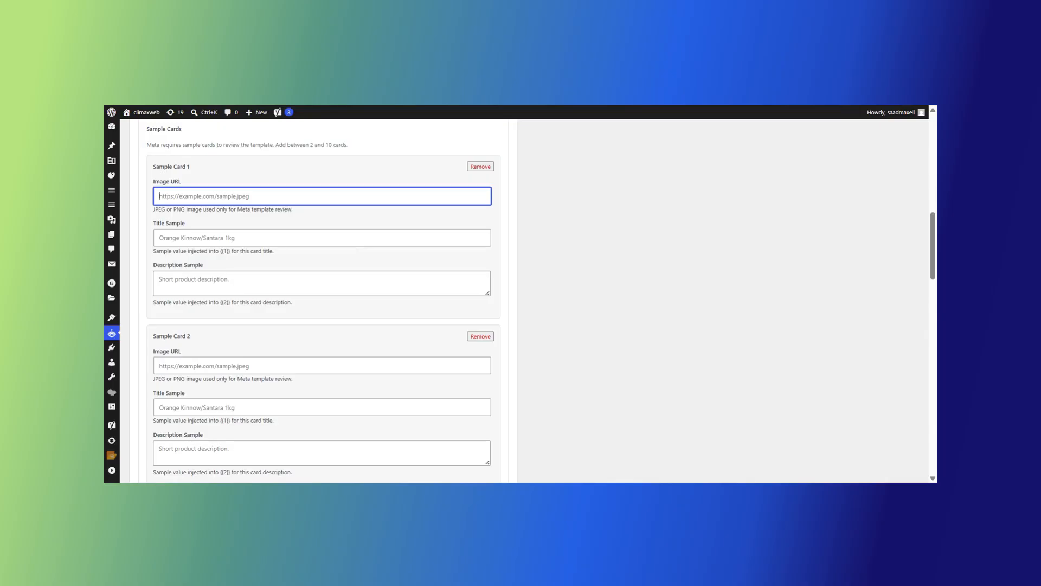
pyautogui.write('https://climaxweb.net/portfo/wp-content/uploads/2020/08/POS-min.png')
pyautogui.press('Tab')
pyautogui.write('Point of Sale for Ticketing System')
pyautogui.press('Tab')
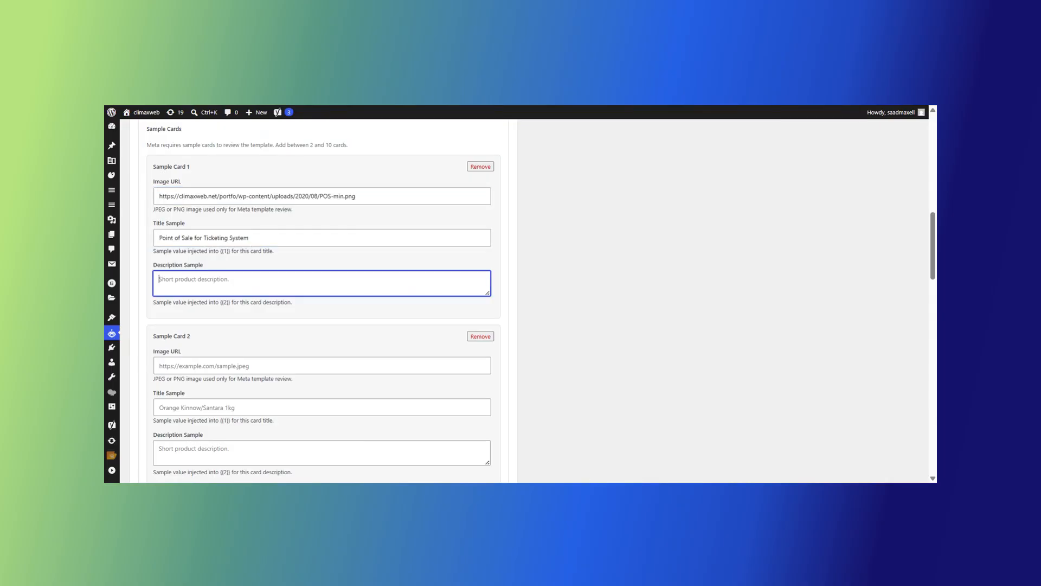
pyautogui.write('An easy to use point of sale system that issue printed or electronic tickets, can apply discounts and issue refunds, keep recording sales even when offline and connect a receipt printer, QRcode scanner.')
pyautogui.scroll(-2, 323, 298)
# Step: Fill Card 2 with its image URL, title 'Real Jardín Botánico' and description
pyautogui.press('Tab')
pyautogui.press('Tab')
pyautogui.write('https://climaxweb.net/portfo/wp-content/uploads/2022/04/RJB-minimized.png')
pyautogui.press('Tab')
pyautogui.write('Real Jardín Botánico')
pyautogui.press('Tab')
pyautogui.write('The application architecture includes two parts: a User portal and a portal for System Managers and Administrators. Clients can choose their preferred events, book tickets and activities.')
# Step: Add a third card with its image URL, title 'Ministry Universities Spain' and description
pyautogui.click(174, 394)
pyautogui.scroll(-2, 323, 298)
pyautogui.write('https://climaxweb.net/portfo/wp-content/uploads/2022/04/ministerio-minimized.png')
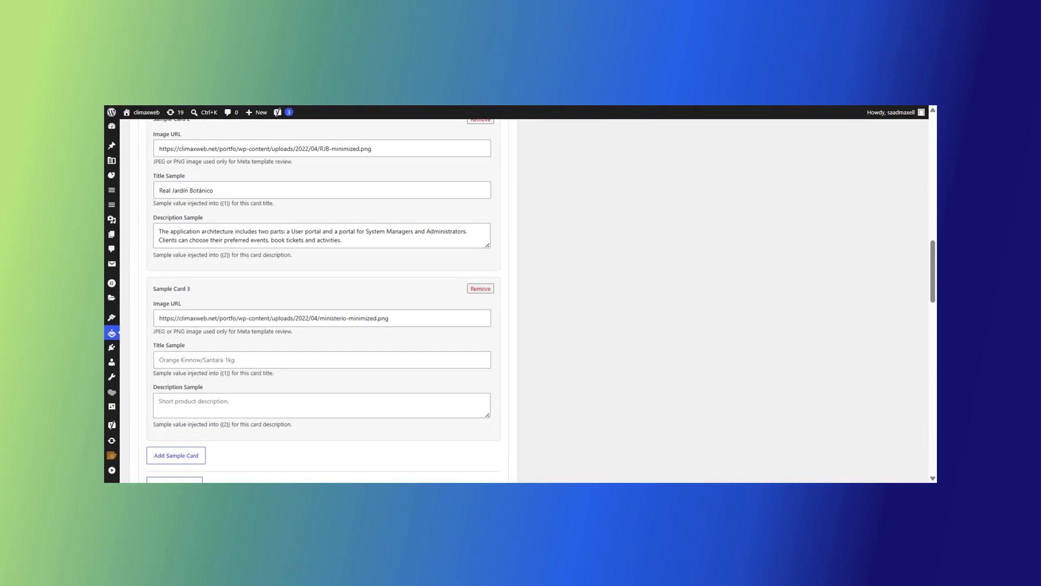
pyautogui.press('Tab')
pyautogui.write('Ministry Universities Spain')
pyautogui.scroll(-2, 323, 299)
pyautogui.press('Tab')
pyautogui.write('The solution needed to allow flexibility for students, professors, researchers, departments, administrators, and other university-affiliated groups to have autonomy over their data.')
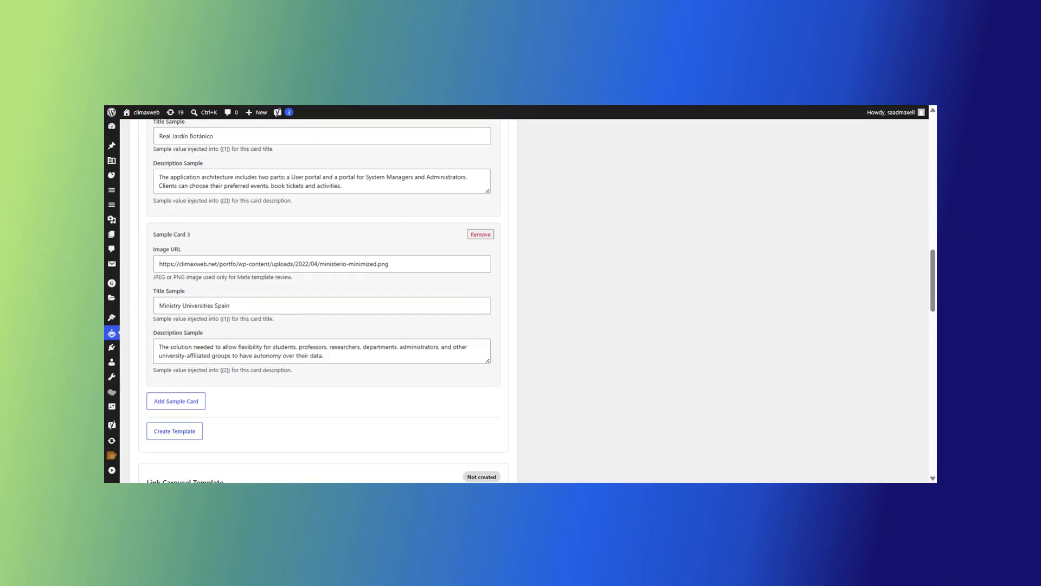
# Step: Add a fourth card with its image URL, title 'Concept Properties' and description
pyautogui.click(195, 401)
pyautogui.scroll(-4, 554, 381)
pyautogui.write('https://climaxweb.net/portfo/wp-content/uploads/2022/04/cp.png')
pyautogui.press('Tab')
pyautogui.write('Concept Properties')
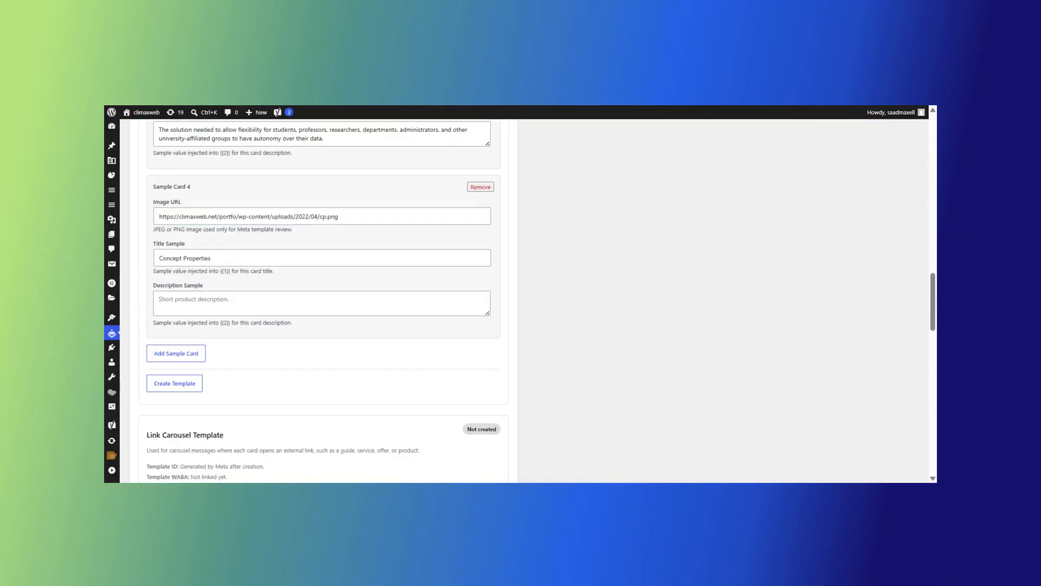
pyautogui.press('Tab')
pyautogui.write('An apartment hunting platform where users can identify their preferences, e.g. location, housing type, rental price, pets etc.')
# Step: Add a fifth card with its image URL, title 'Crediya' and description
pyautogui.click(176, 353)
pyautogui.scroll(-2, 323, 298)
pyautogui.write('https://climaxweb.net/portfo/wp-content/uploads/2022/04/crediya.png')
pyautogui.press('Tab')
pyautogui.write('Crediya')
pyautogui.press('Tab')
pyautogui.write('Custom WordPress plugin that helps to create payment quickly and precisely. raise invoices and ensure overall high performance.')
pyautogui.scroll(-1, 323, 298)
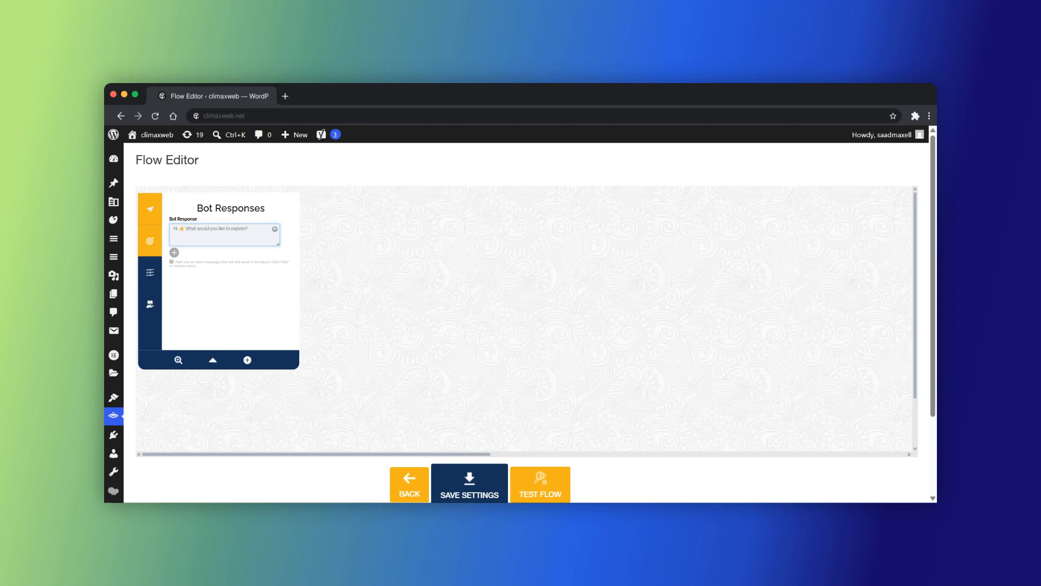
# Step: Show the greeting block's Next Step settings, including the required quick-reply choice
pyautogui.click(150, 241)
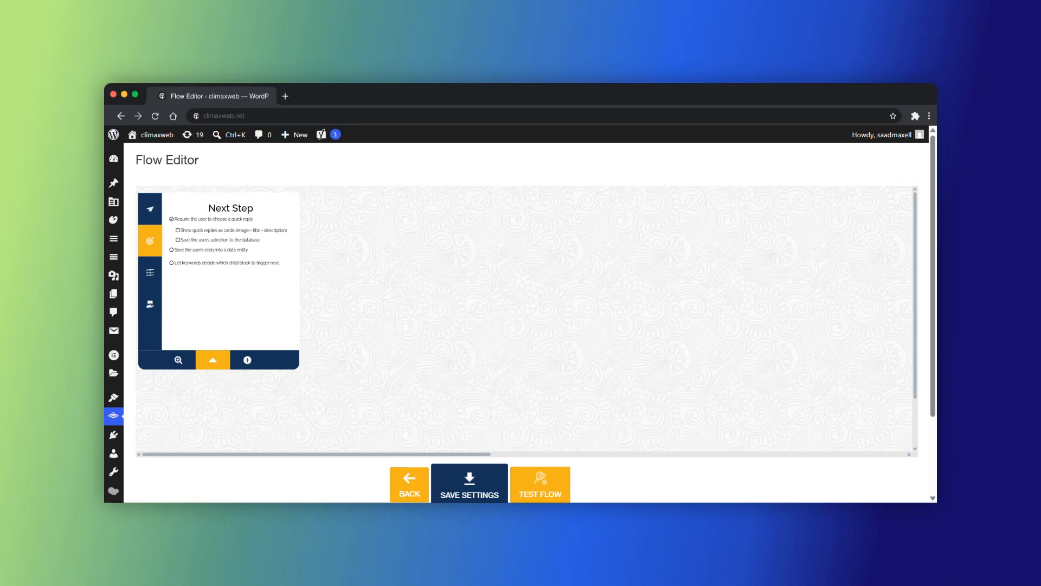
# Step: Collapse the greeting block on the Flow Editor canvas
pyautogui.click(213, 360)
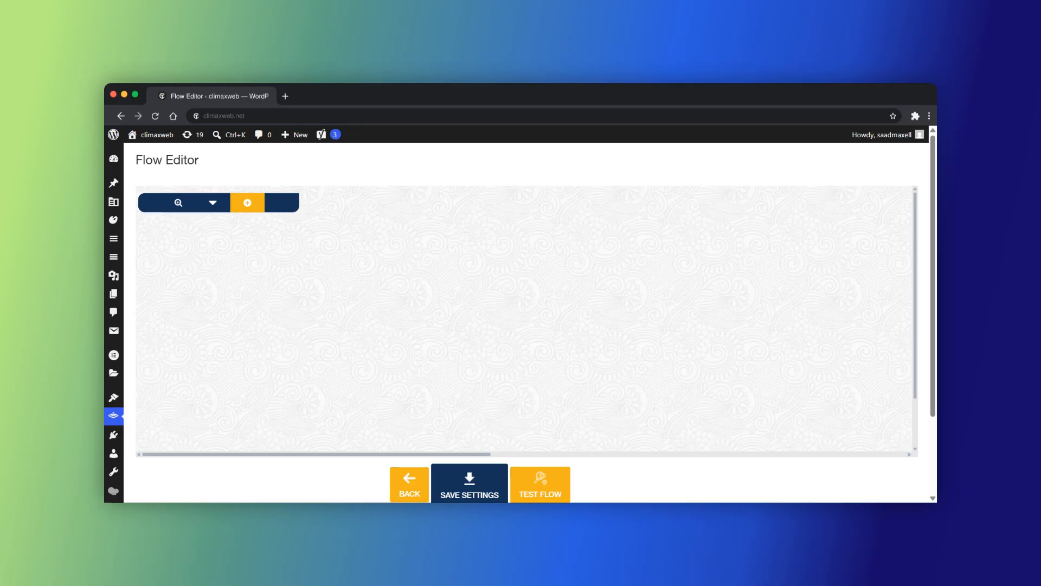
# Step: Add two User Input blocks with quick replies 'Browse options' and 'Open links'
pyautogui.click(248, 203)
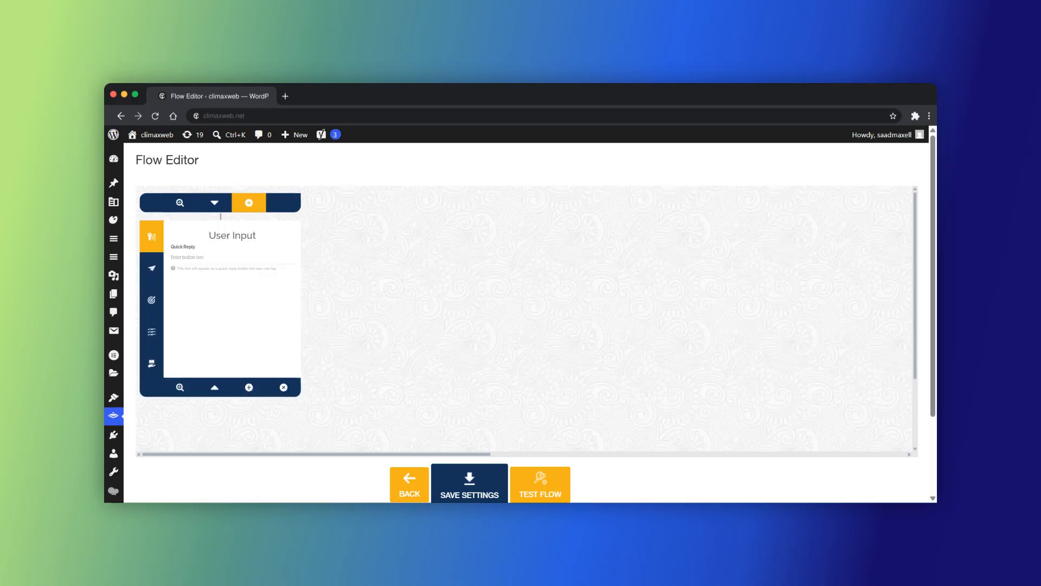
pyautogui.click(249, 202)
pyautogui.write('Browse options')
pyautogui.click(353, 264)
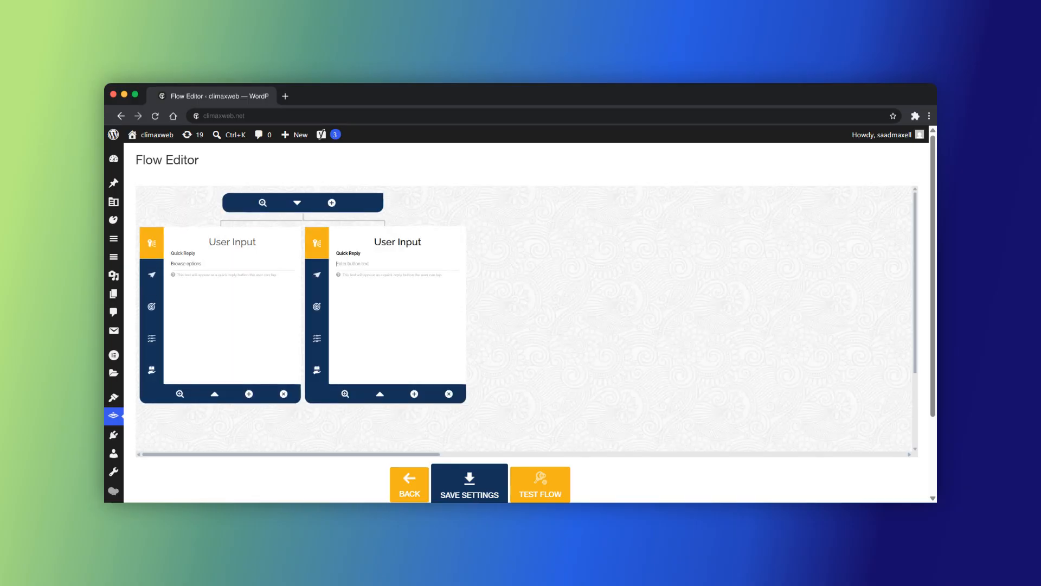
pyautogui.click(202, 264)
pyautogui.click(352, 264)
pyautogui.write('Open links')
# Step: Give the Browse options block the bot response 'Please select the option needed'
pyautogui.click(152, 274)
pyautogui.click(223, 268)
pyautogui.write('Please select the option needed')
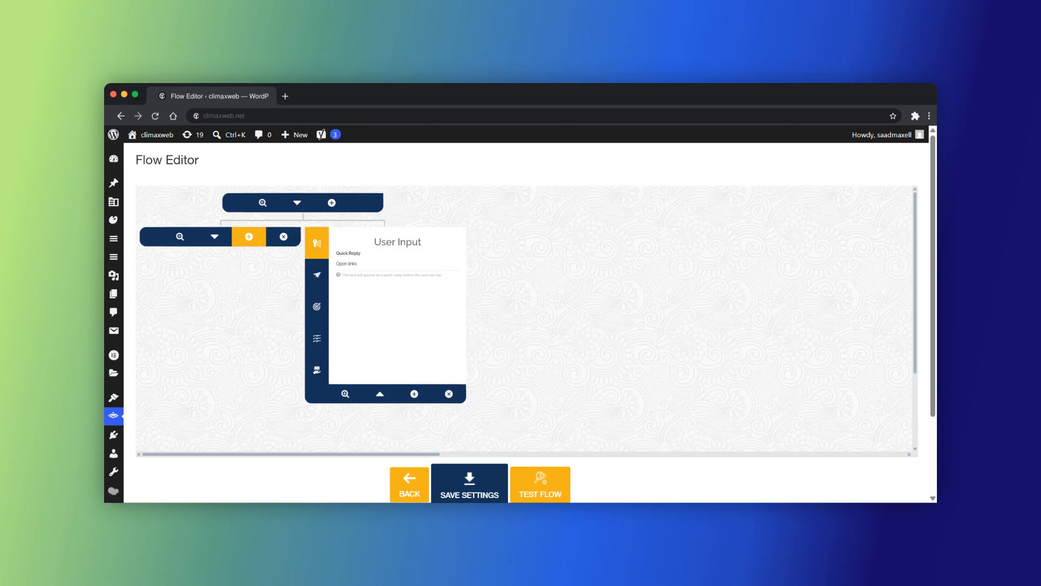
# Step: Add five carousel card blocks under the Browse options node
pyautogui.click(249, 237)
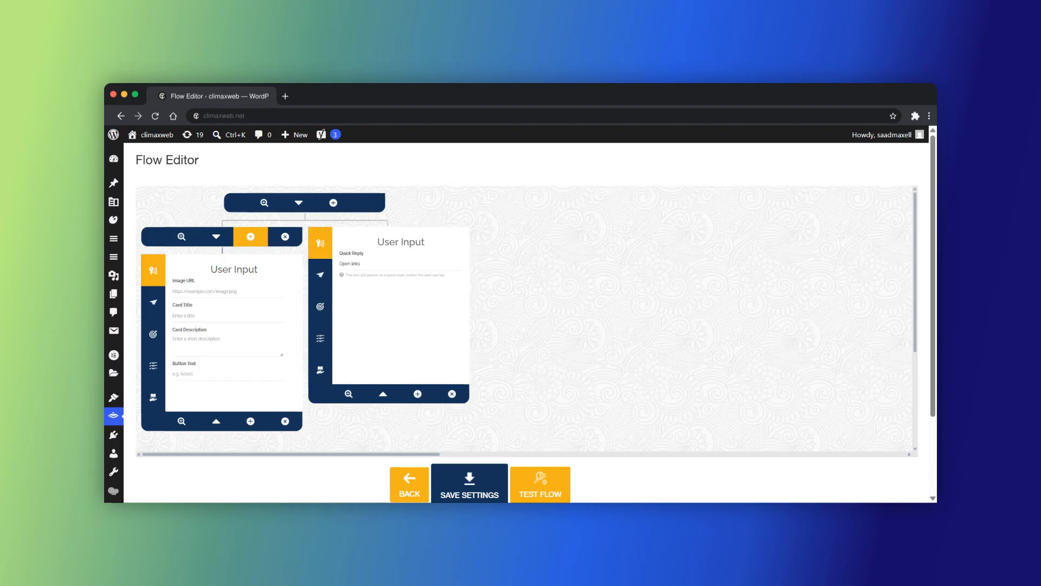
pyautogui.click(251, 237)
pyautogui.click(333, 237)
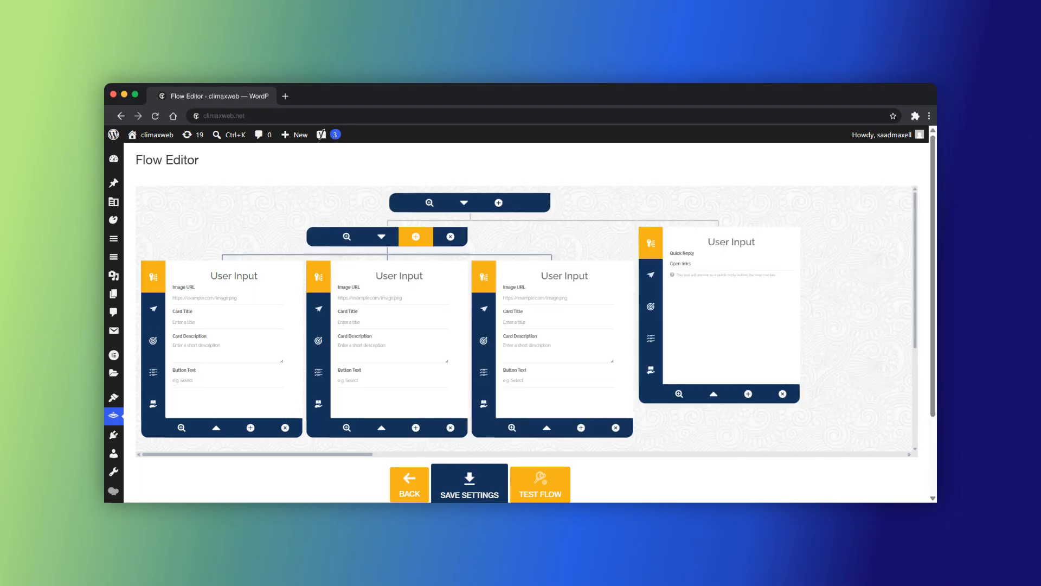
pyautogui.click(416, 237)
pyautogui.click(498, 237)
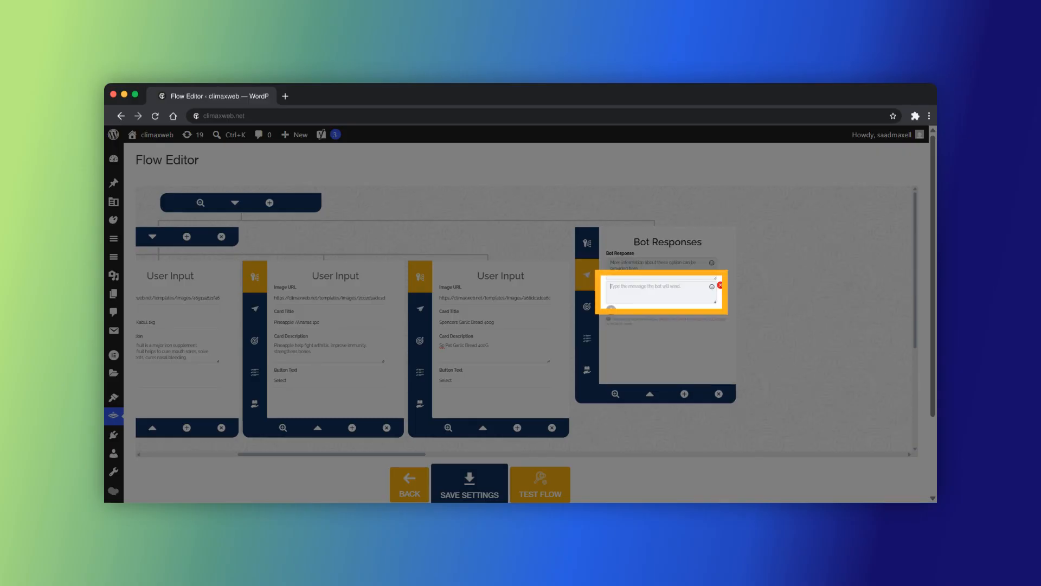
# Step: Insert the -DisplayItemsCard placeholder into the bot response and view its Next Step settings
pyautogui.write('-')
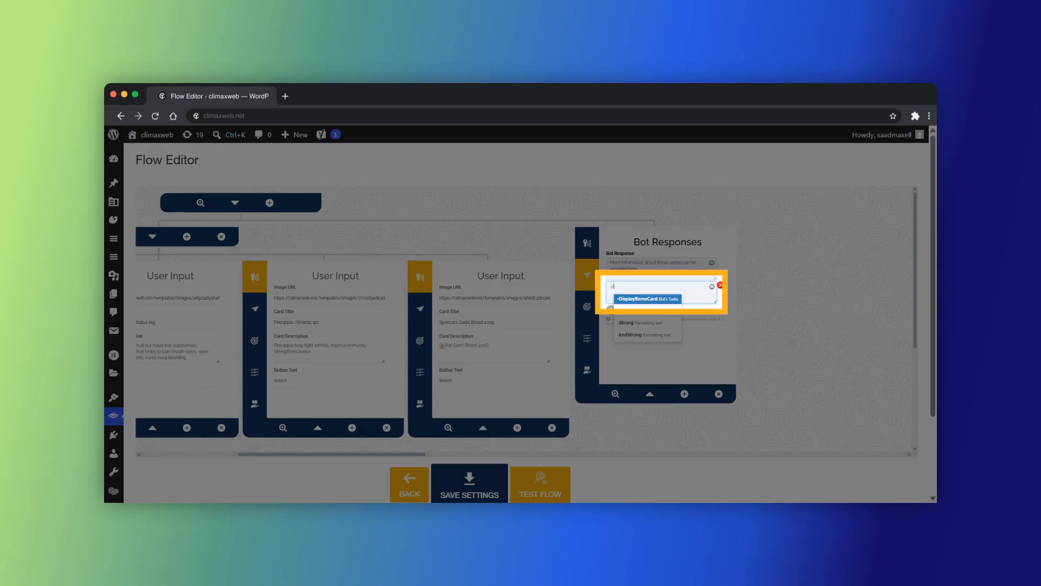
pyautogui.click(648, 298)
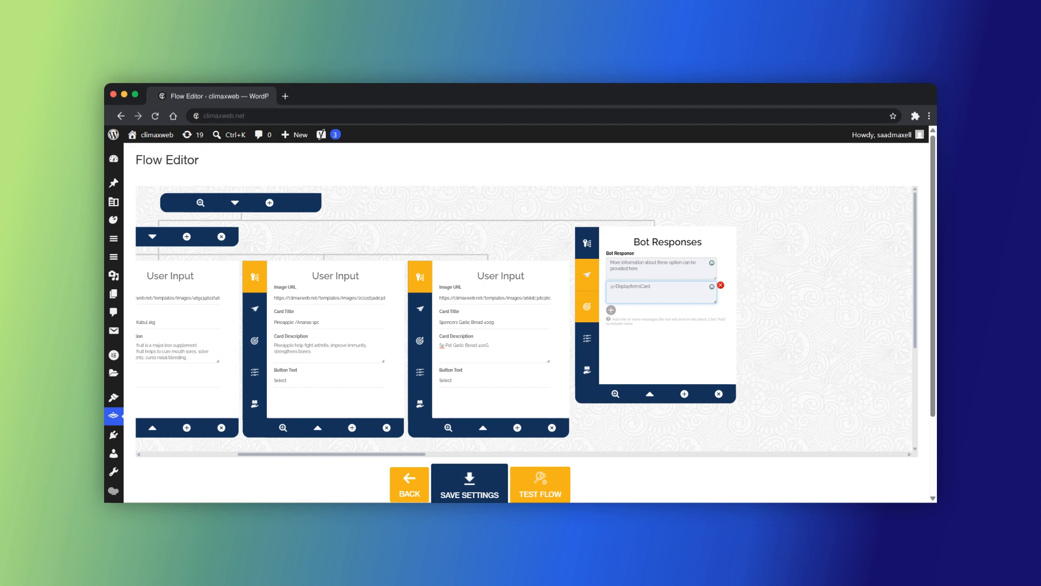
pyautogui.click(588, 307)
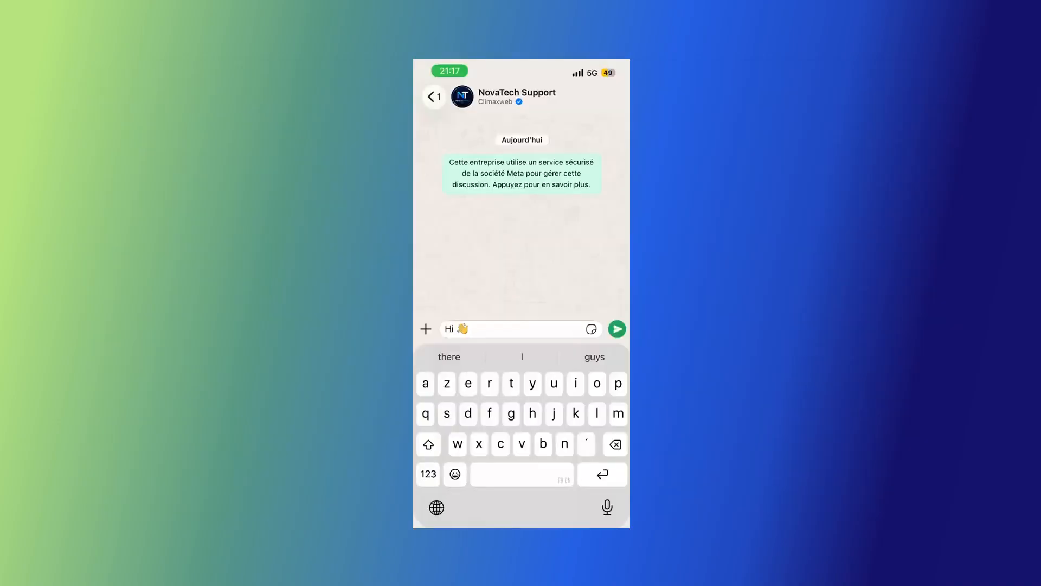
# Step: Send the greeting, choose Open links and swipe through the returned carousel
pyautogui.click(617, 329)
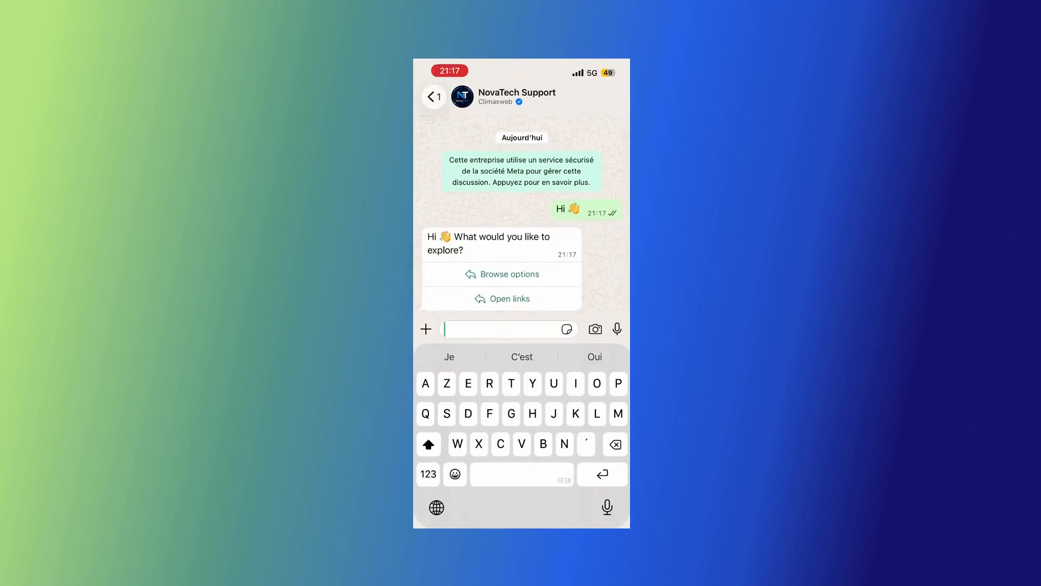
pyautogui.click(503, 298)
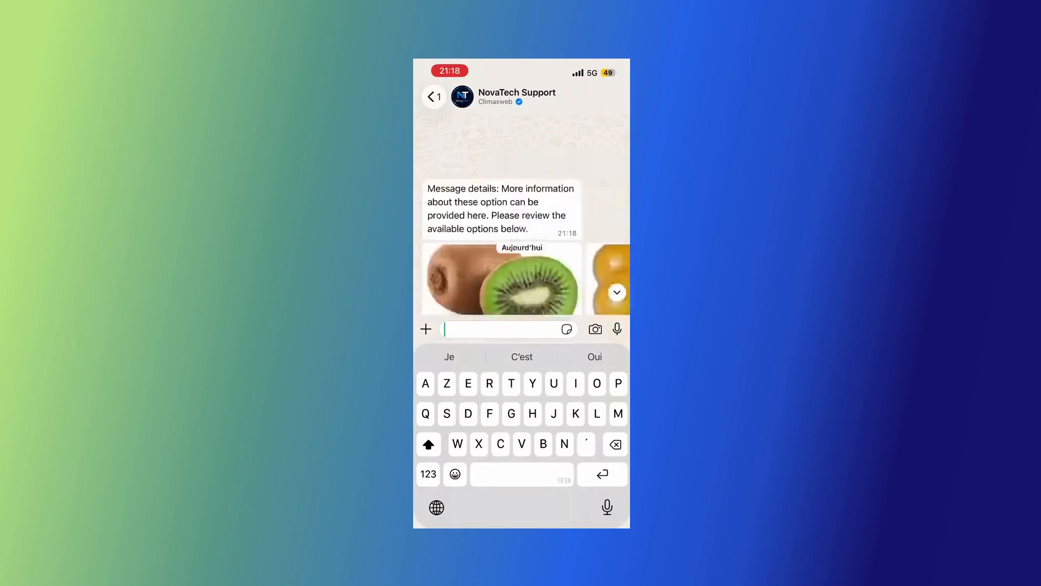
pyautogui.click(521, 217)
pyautogui.hscroll(3, 522, 367)
pyautogui.hscroll(5, 522, 367)
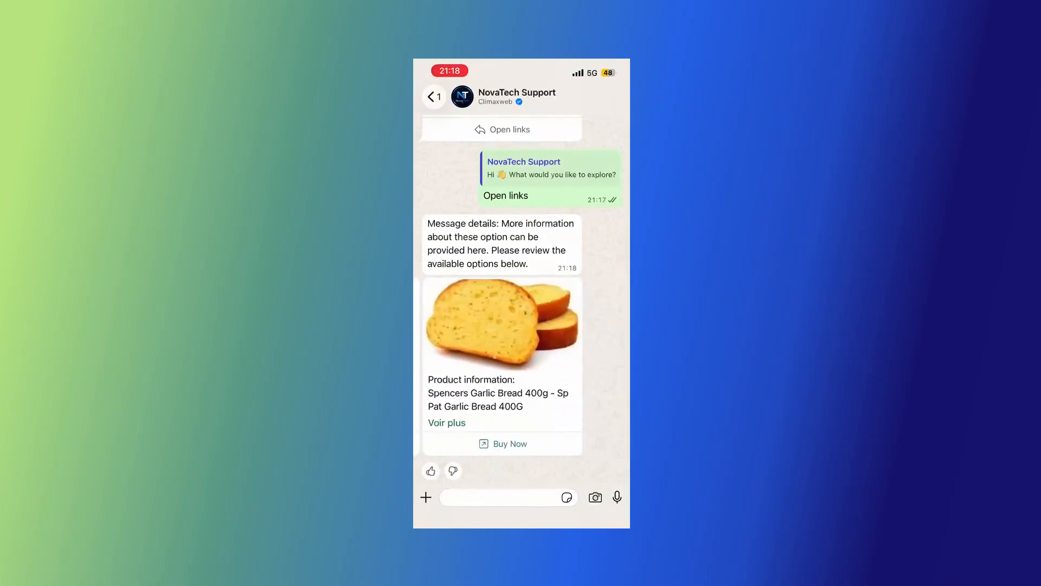
# Step: Send 'Hi 👋' again, choose Browse options, swipe to Pineapple and tap Select
pyautogui.click(501, 497)
pyautogui.write('Hi 👋')
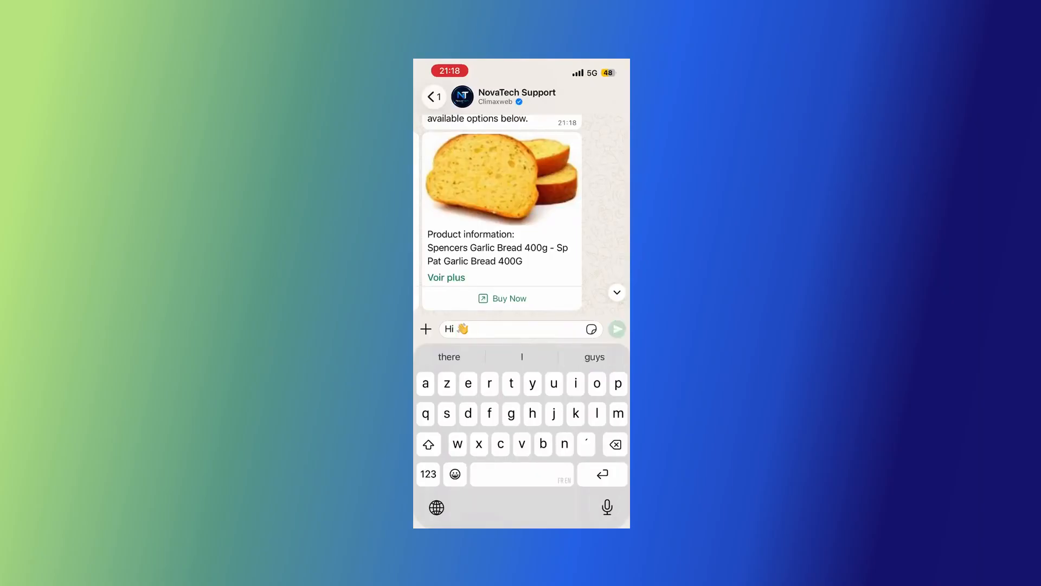
pyautogui.click(617, 329)
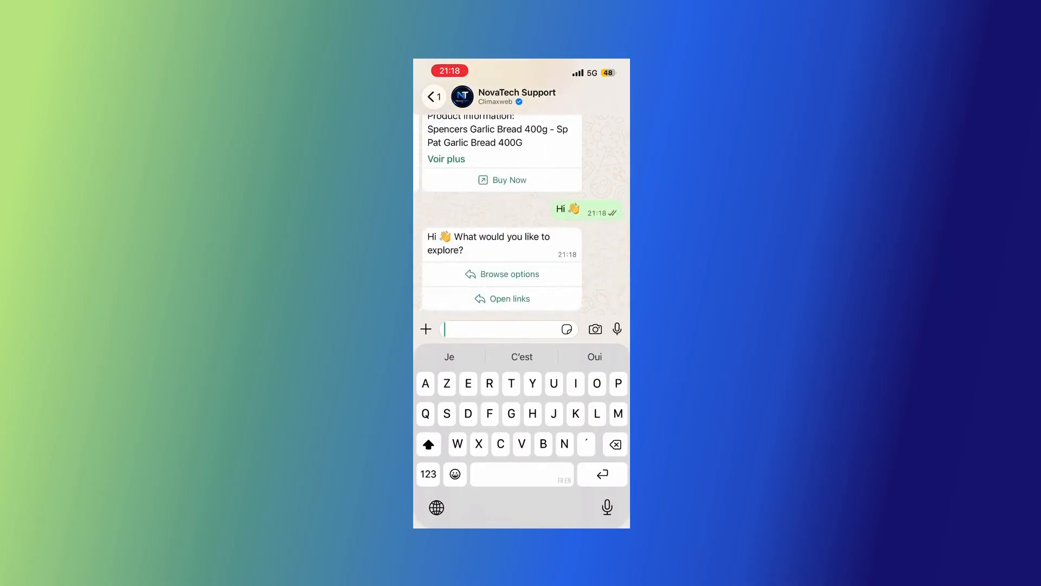
pyautogui.click(502, 274)
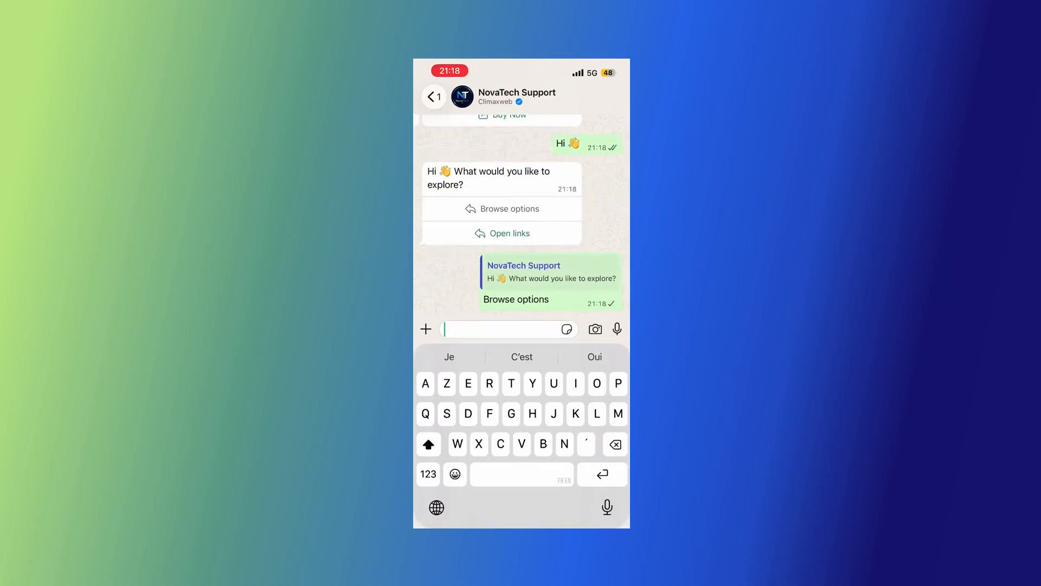
pyautogui.click(446, 282)
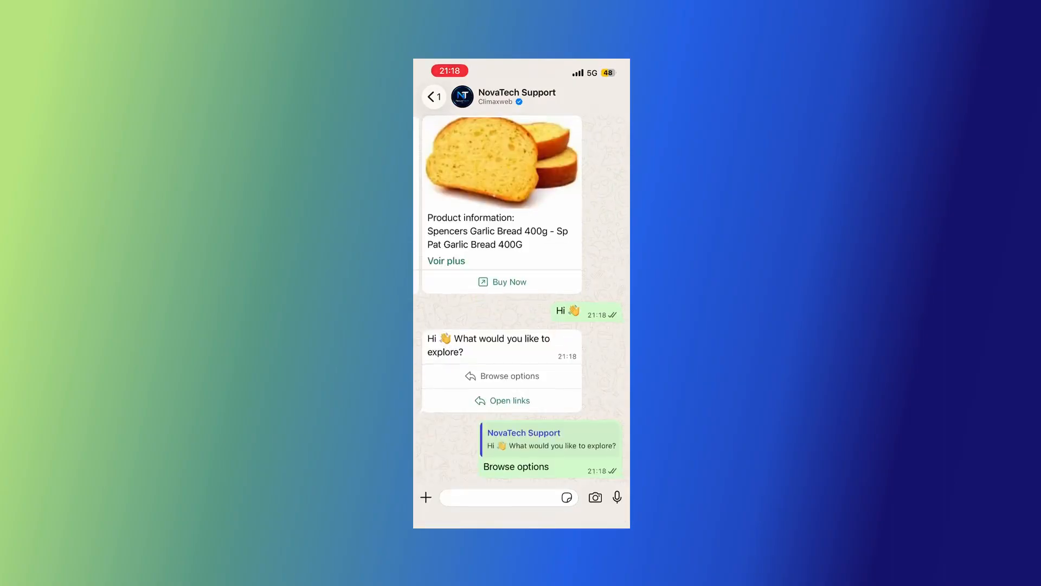
pyautogui.hscroll(6, 522, 366)
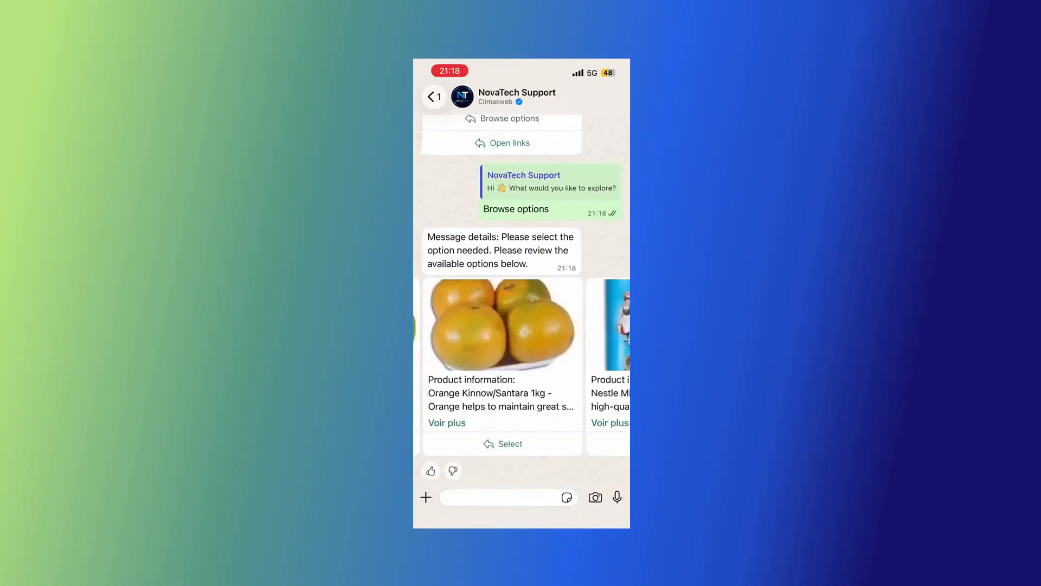
pyautogui.hscroll(3, 522, 367)
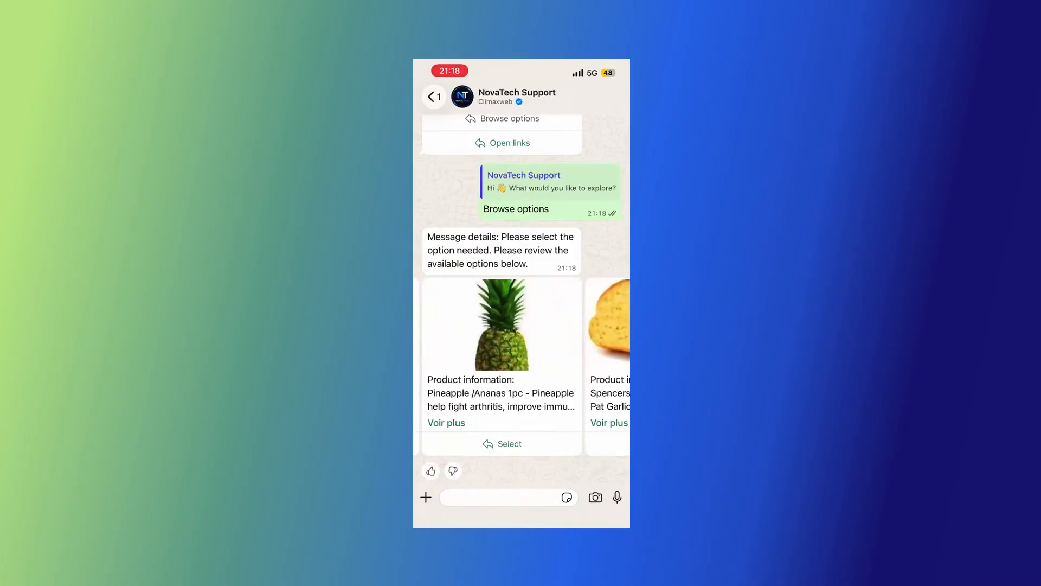
pyautogui.click(504, 443)
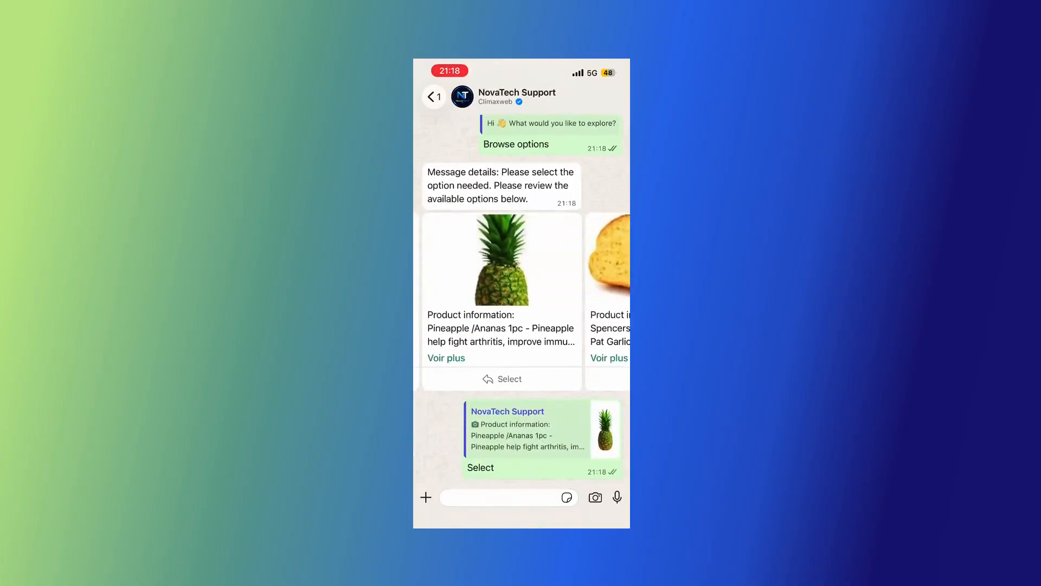